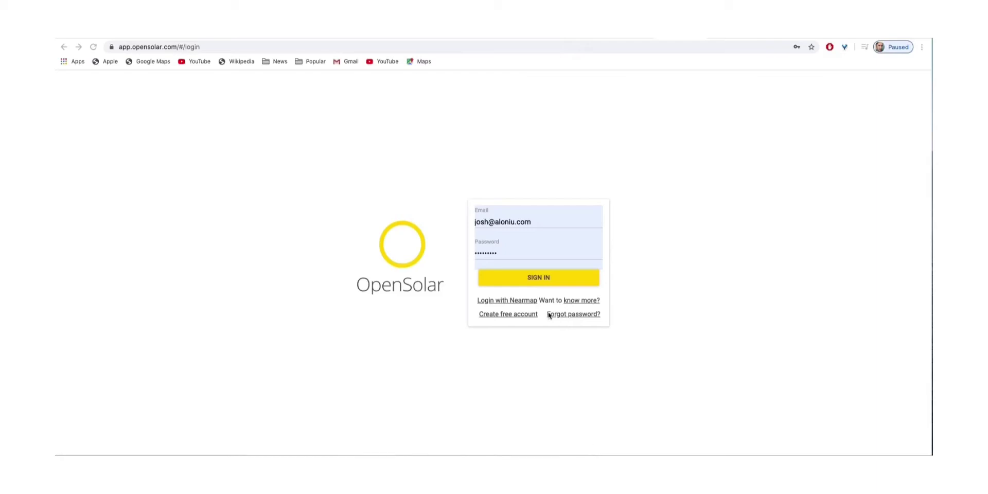
Sign in to OpenSolar to see the list of nine projects
{"action": "left_click", "coordinate": [539, 279]}
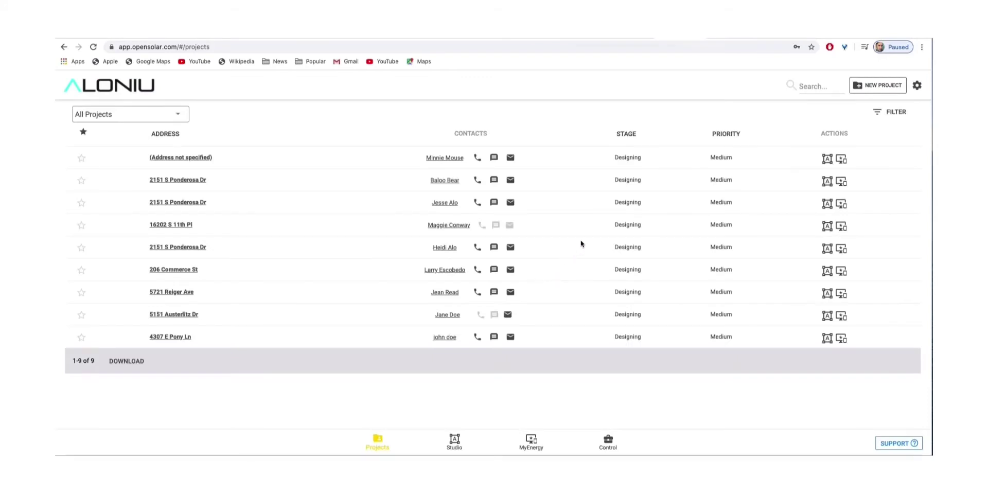
Start a new project and select the customer's site address suggestion in Gilbert, AZ
{"action": "left_click", "coordinate": [868, 88]}
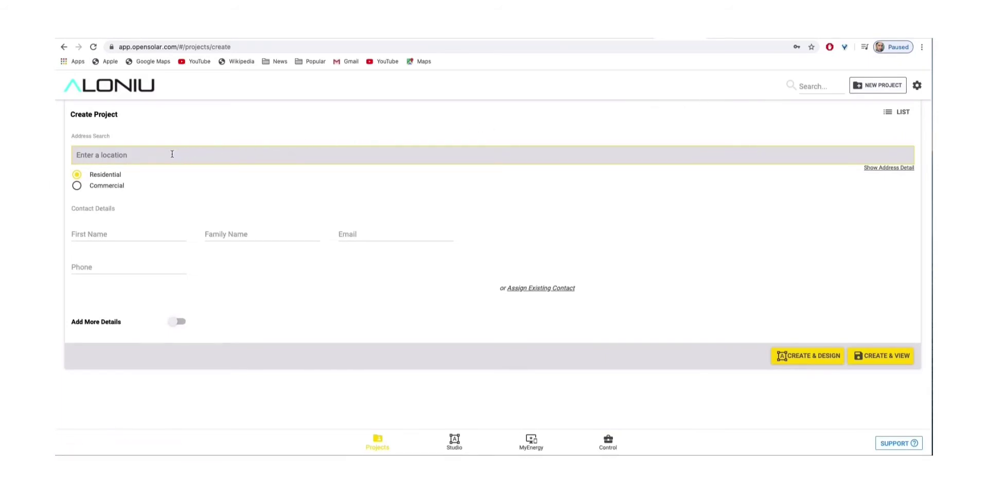
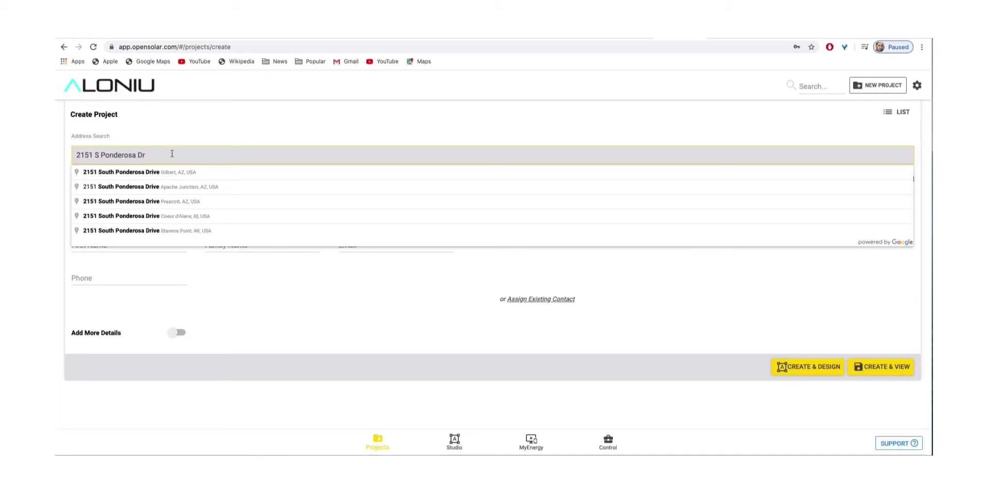
{"action": "left_click", "coordinate": [148, 173]}
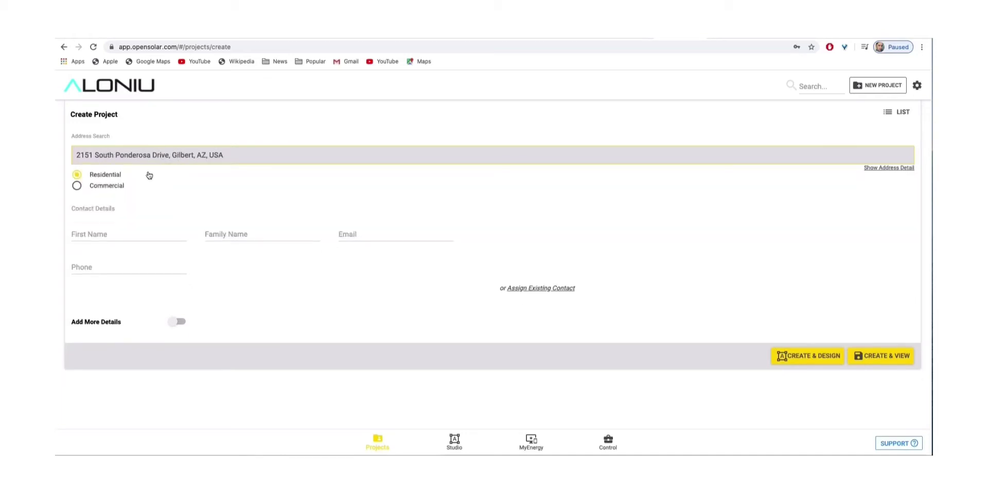
Fill in the customer's first name, family name, e-mail and phone number
{"action": "left_click", "coordinate": [131, 233]}
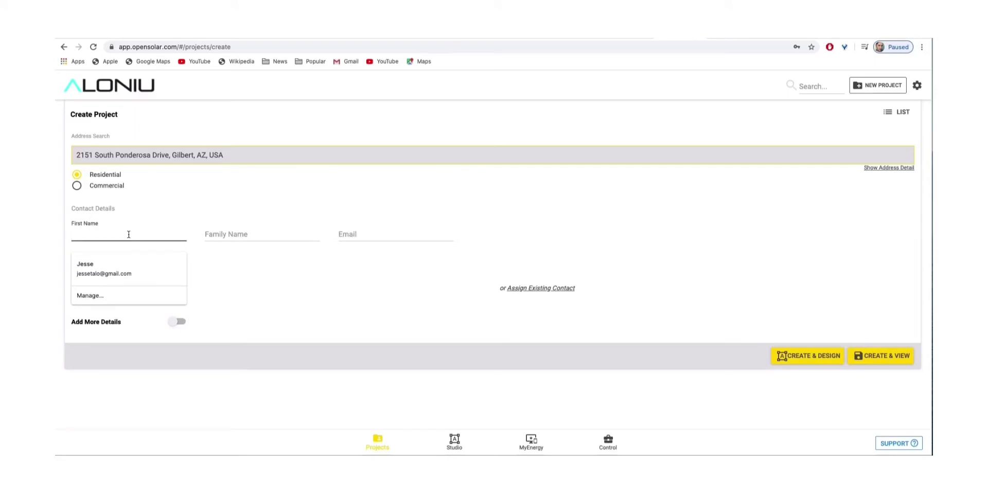
{"action": "type", "text": "White"}
{"action": "key", "text": "Tab"}
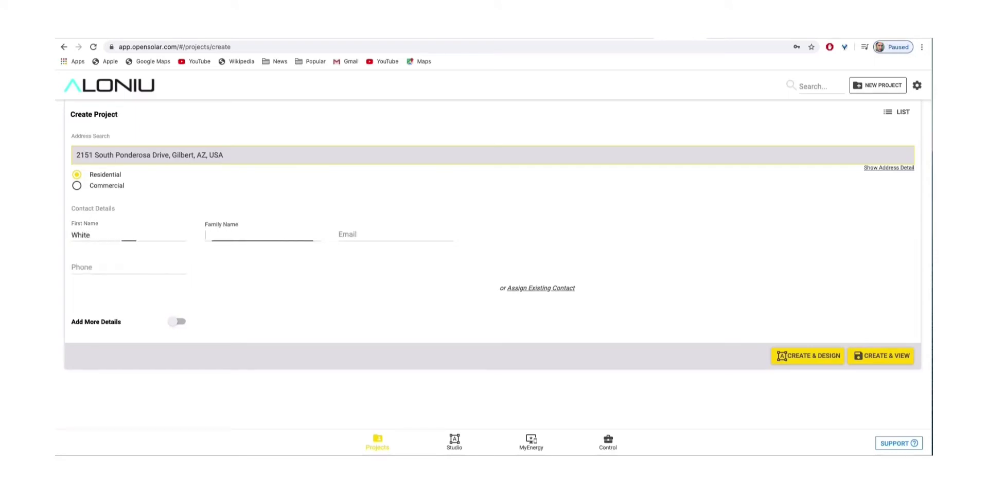
{"action": "type", "text": "G"}
{"action": "left_click", "coordinate": [396, 235]}
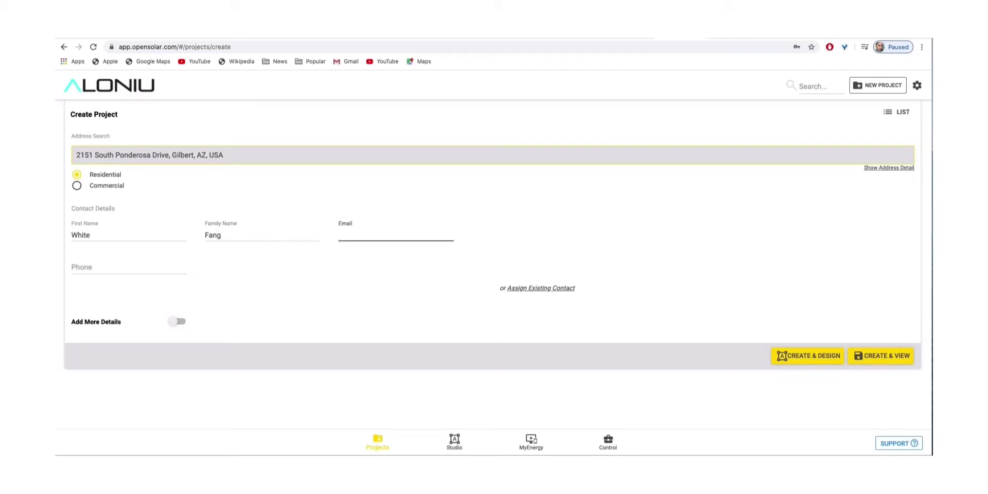
{"action": "left_click", "coordinate": [129, 267]}
{"action": "type", "text": "1234567890"}
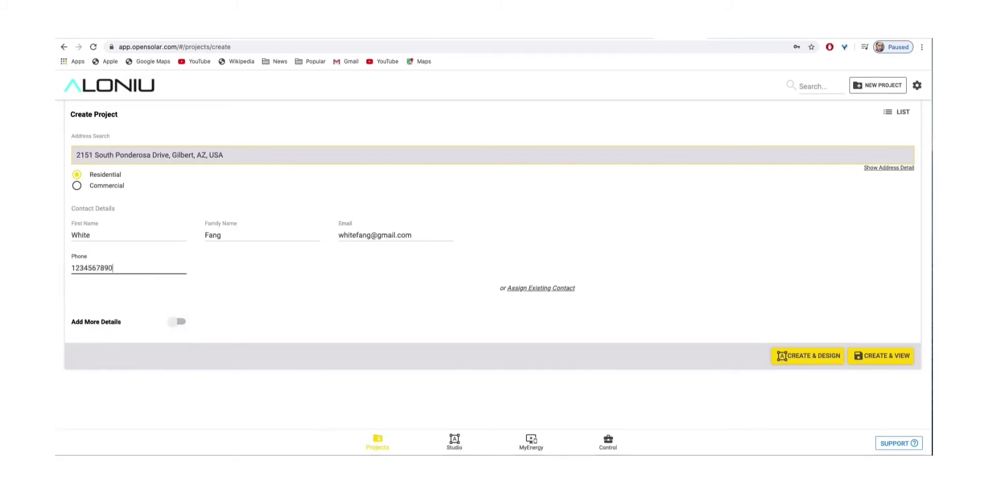
Create the project and drag out a 16-panel group on the house roof
{"action": "left_click", "coordinate": [815, 356]}
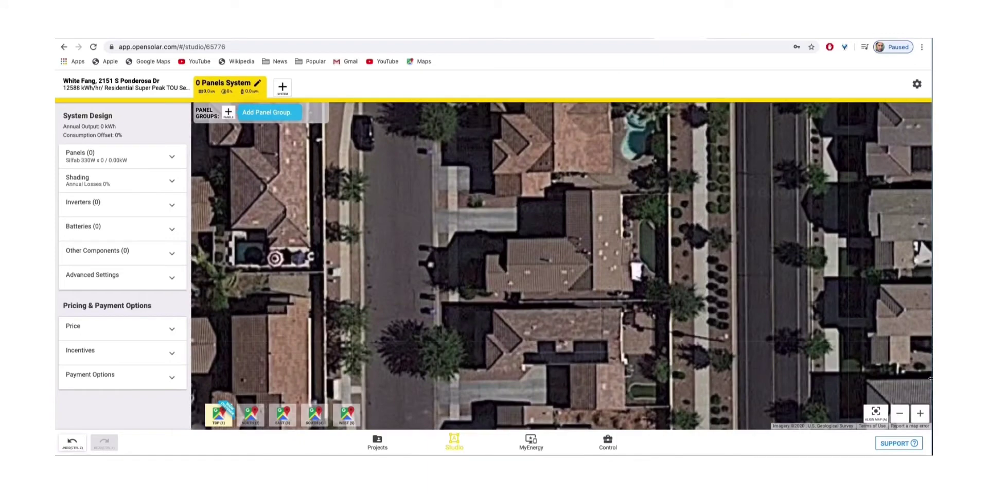
{"action": "left_click", "coordinate": [229, 114]}
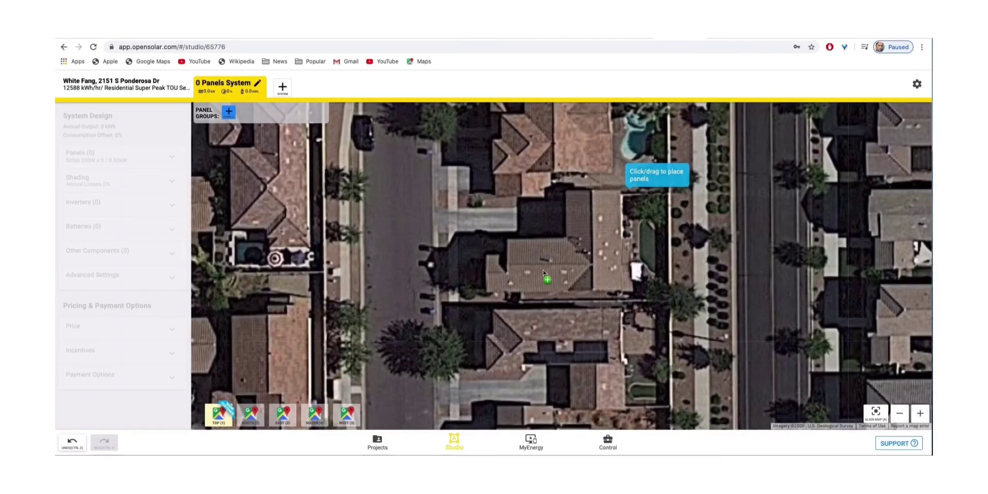
{"action": "left_click_drag", "start_coordinate": [512, 269], "coordinate": [521, 287]}
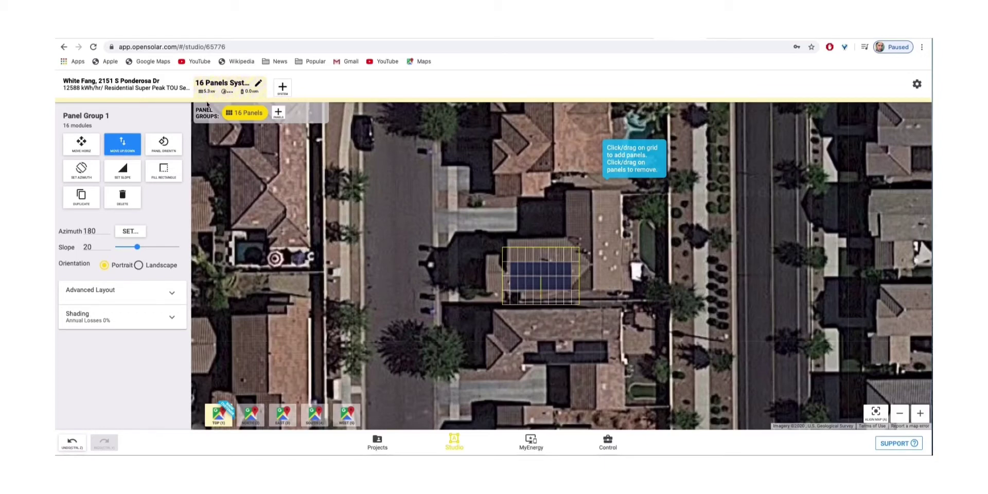
Nudge the 16-panel array slightly sideways on the roof
{"action": "left_click", "coordinate": [81, 145]}
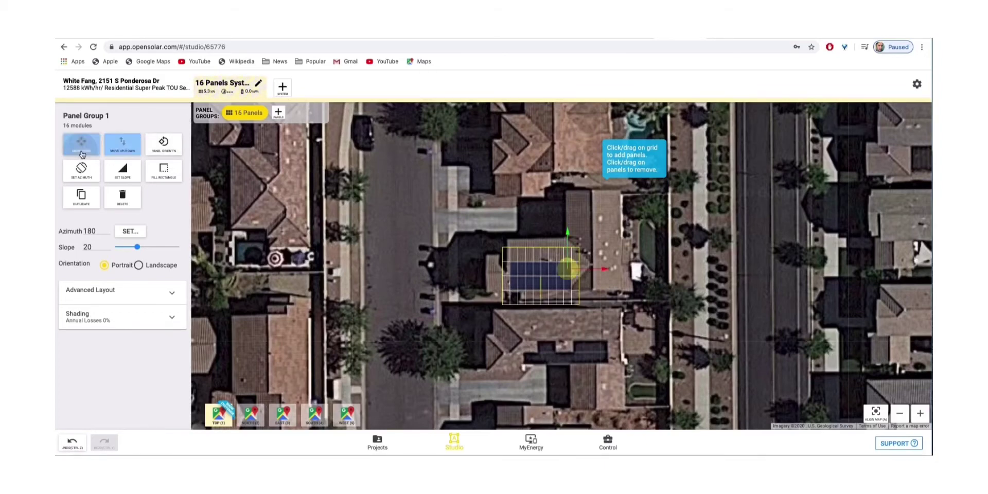
{"action": "left_click_drag", "start_coordinate": [571, 272], "coordinate": [566, 269]}
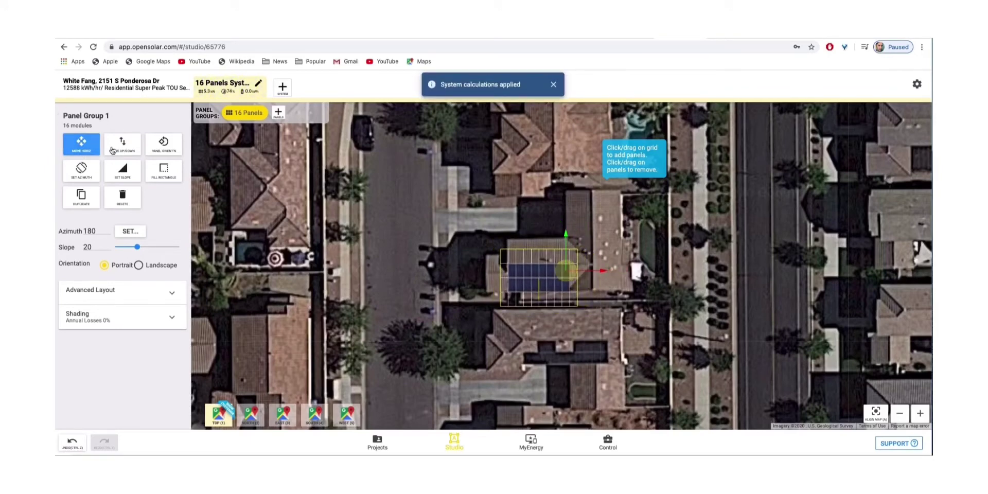
{"action": "left_click", "coordinate": [121, 149]}
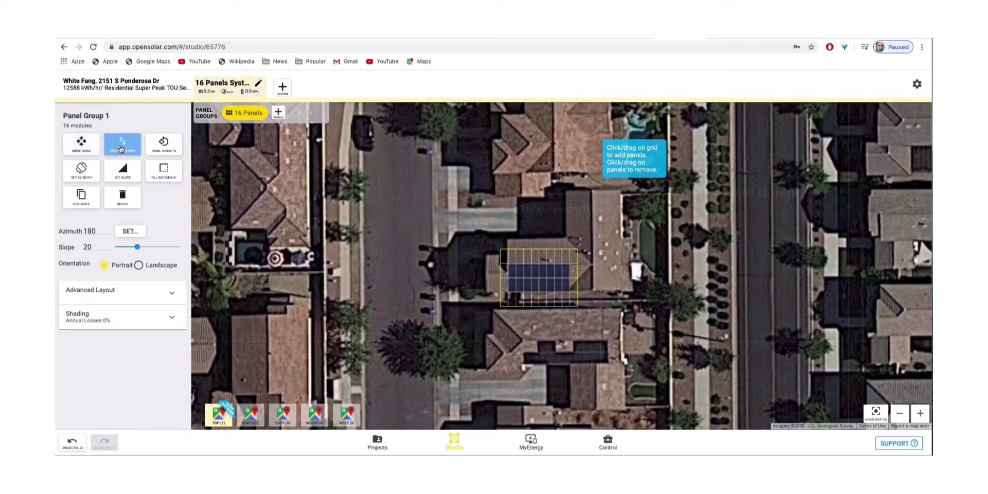
Flip the panels to landscape and back to portrait, then bring up azimuth 180
{"action": "left_click", "coordinate": [162, 148]}
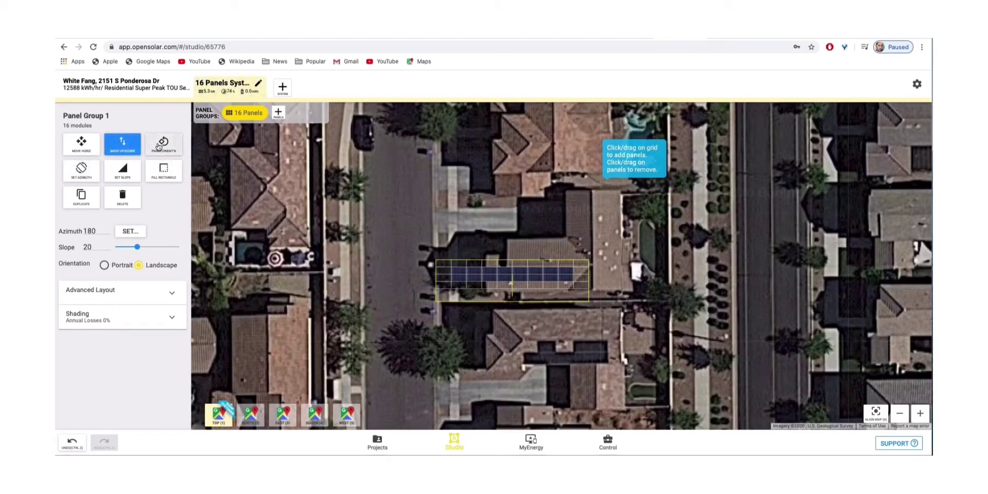
{"action": "left_click", "coordinate": [163, 147]}
{"action": "left_click", "coordinate": [86, 172]}
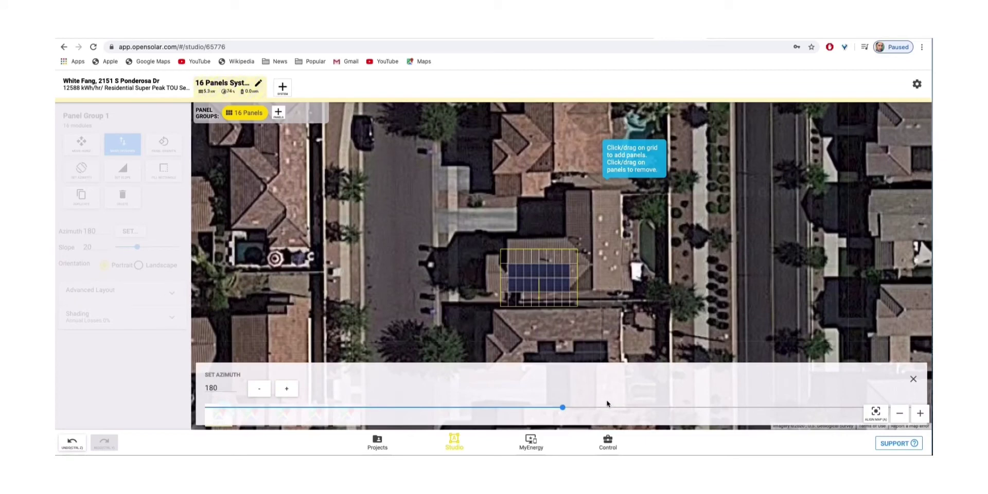
{"action": "left_click", "coordinate": [286, 390]}
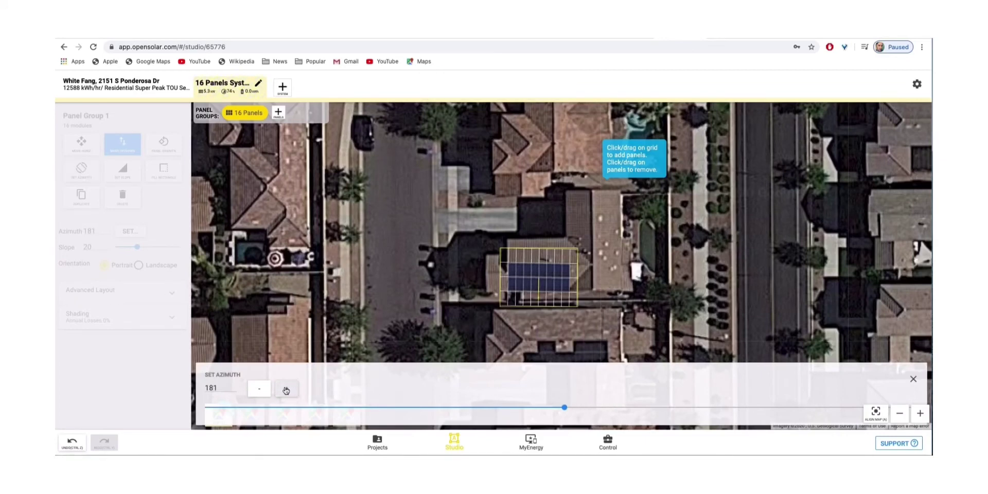
{"action": "left_click", "coordinate": [287, 390]}
{"action": "left_click", "coordinate": [287, 390]}
{"action": "left_click", "coordinate": [288, 389]}
{"action": "left_click", "coordinate": [288, 390]}
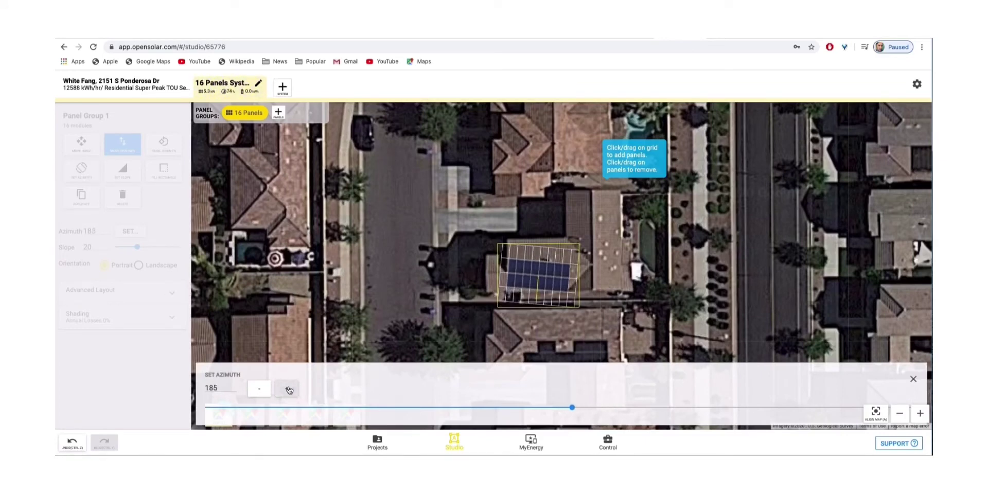
{"action": "left_click", "coordinate": [261, 390]}
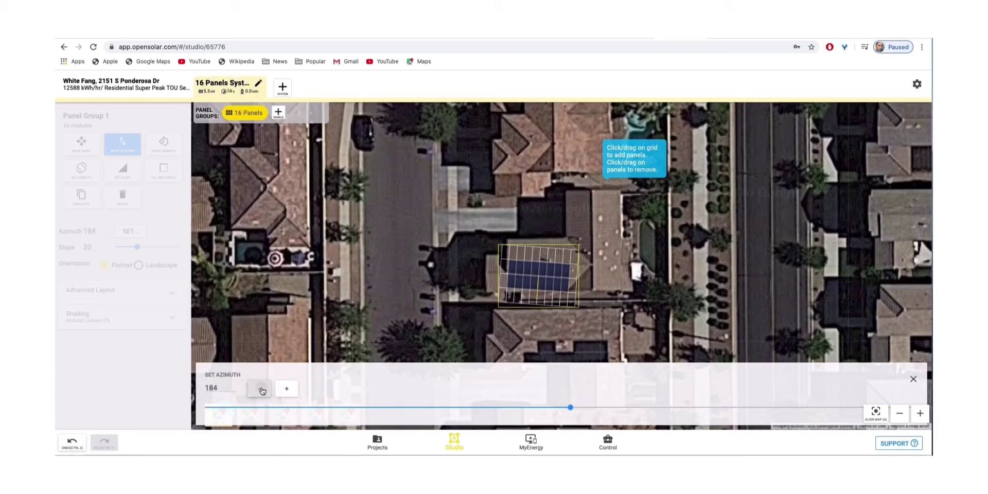
{"action": "left_click", "coordinate": [261, 389]}
{"action": "left_click", "coordinate": [261, 390]}
{"action": "left_click", "coordinate": [261, 390]}
{"action": "left_click", "coordinate": [261, 390]}
{"action": "left_click", "coordinate": [261, 390]}
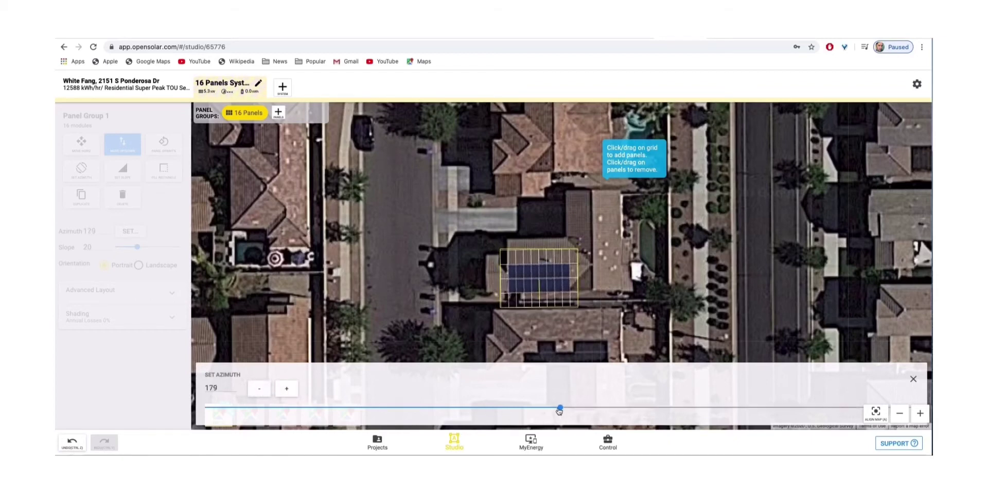
{"action": "left_click_drag", "start_coordinate": [559, 409], "coordinate": [563, 407]}
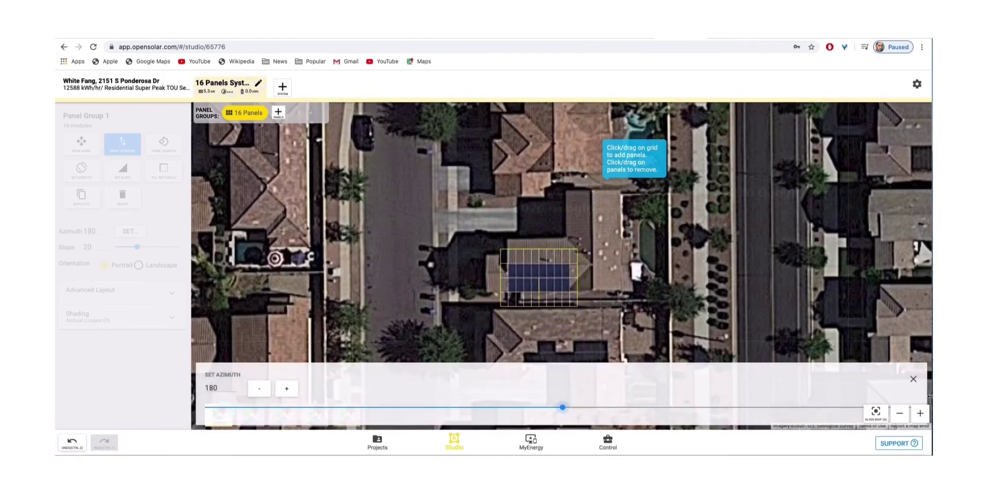
Return to system design, briefly check Price and Incentives, and expand Payment Options
{"action": "left_click", "coordinate": [322, 220]}
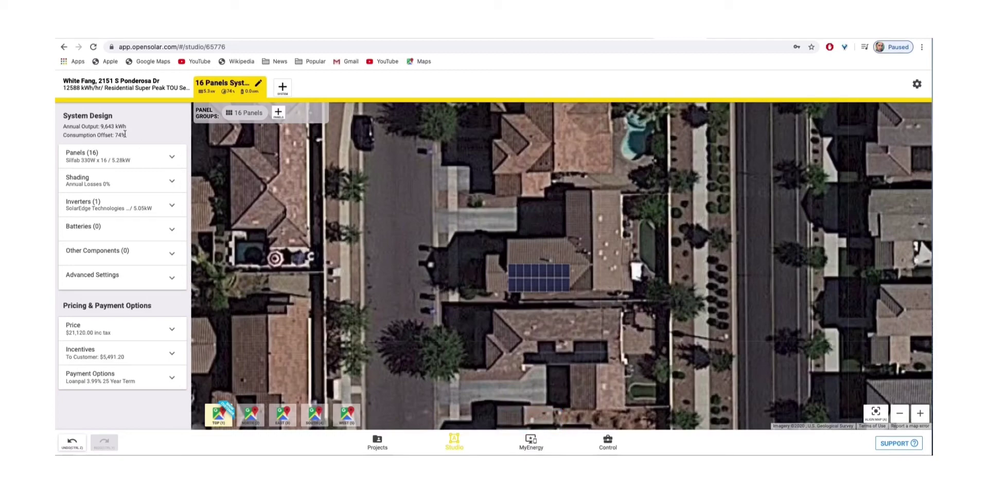
{"action": "left_click", "coordinate": [171, 332]}
{"action": "scroll", "coordinate": [170, 212], "scroll_direction": "down", "scroll_amount": 10}
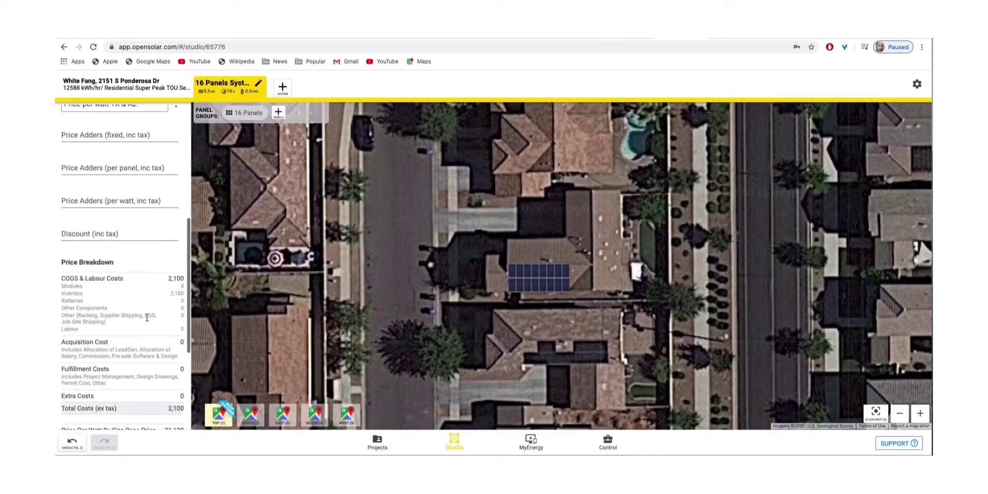
{"action": "scroll", "coordinate": [171, 212], "scroll_direction": "up", "scroll_amount": 10}
{"action": "left_click", "coordinate": [172, 330]}
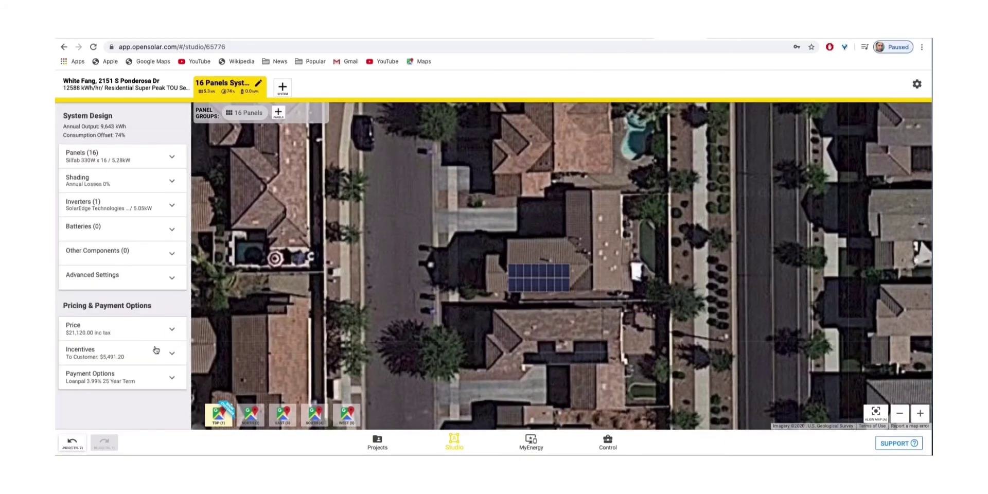
{"action": "left_click", "coordinate": [174, 355]}
{"action": "scroll", "coordinate": [170, 360], "scroll_direction": "down", "scroll_amount": 3}
{"action": "left_click", "coordinate": [171, 287]}
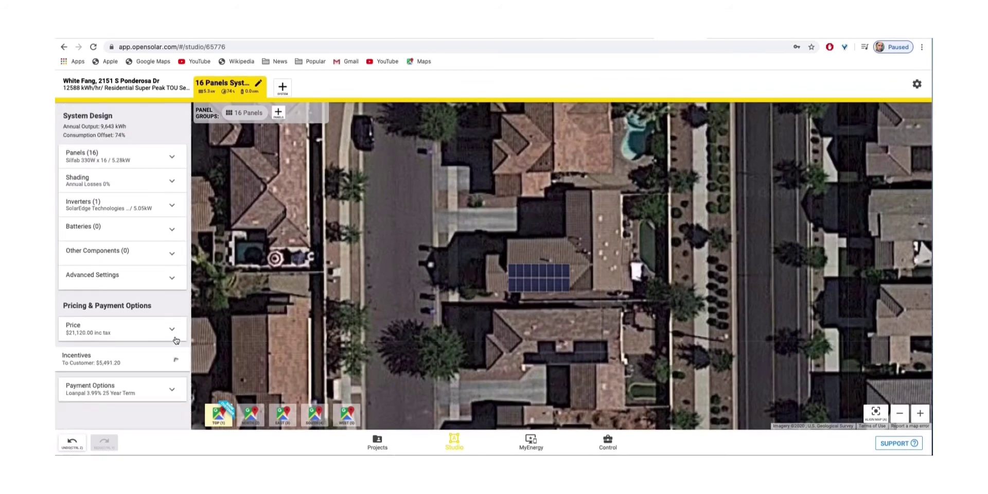
{"action": "left_click", "coordinate": [158, 375]}
{"action": "scroll", "coordinate": [130, 379], "scroll_direction": "down", "scroll_amount": 1}
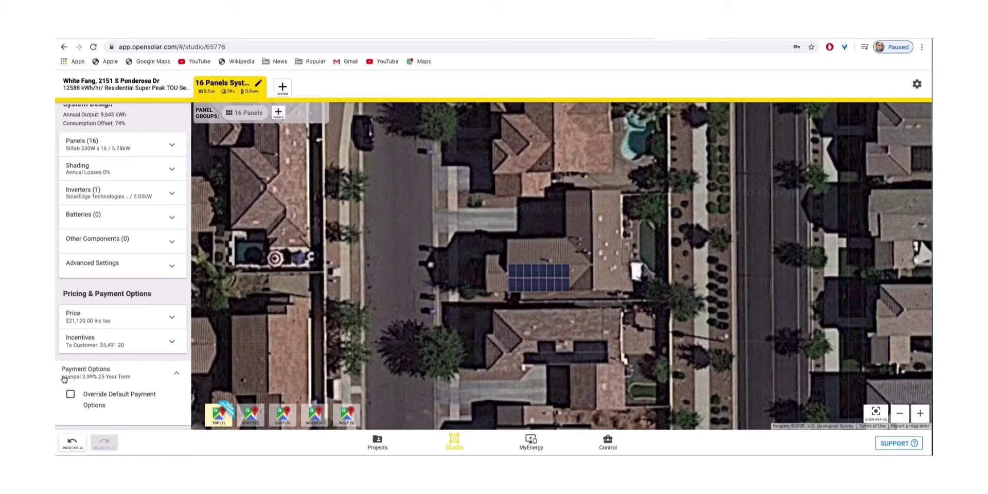
Check Override Default Payment Options in the Payment Options section
{"action": "left_click", "coordinate": [117, 377]}
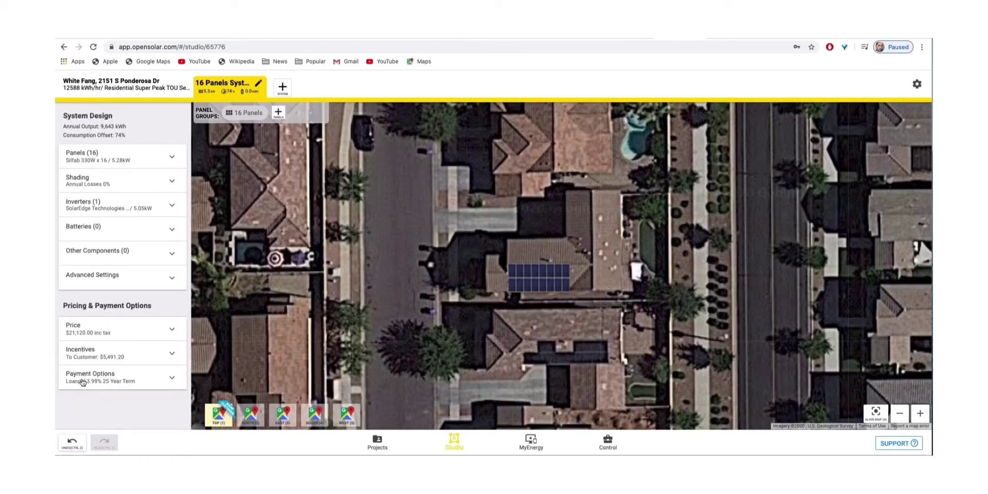
{"action": "left_click", "coordinate": [82, 381]}
{"action": "left_click", "coordinate": [71, 407]}
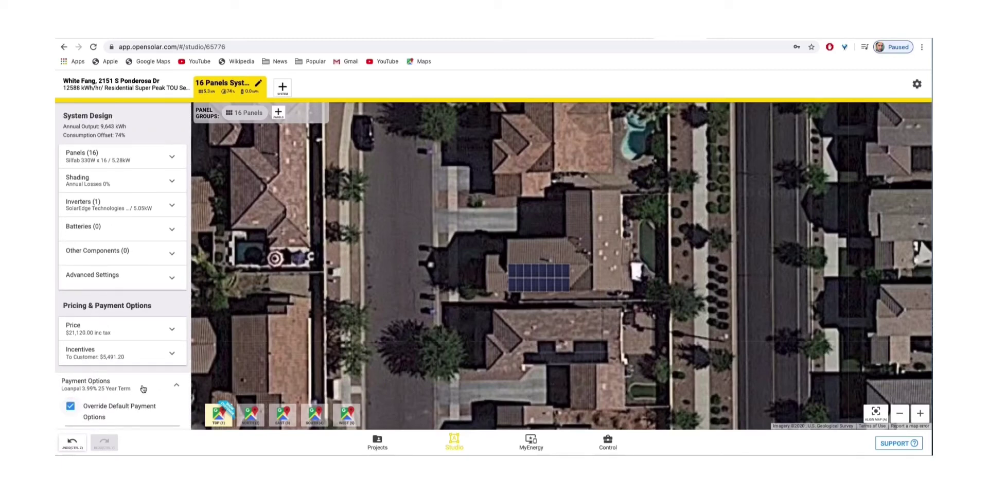
{"action": "scroll", "coordinate": [155, 386], "scroll_direction": "down", "scroll_amount": 1}
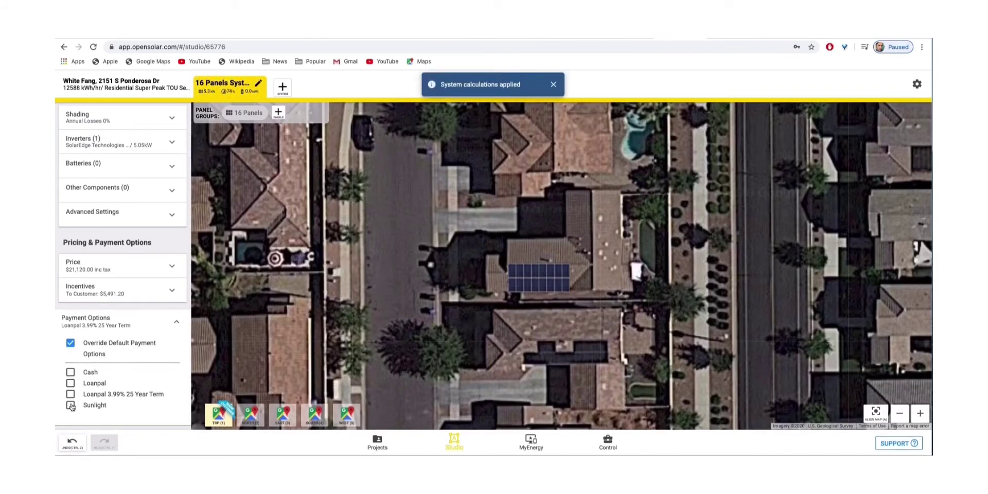
Toggle Cash, Loanpal, Loanpal 3.99% 25 Year Term and Sunlight, leaving only Loanpal checked
{"action": "left_click", "coordinate": [71, 405]}
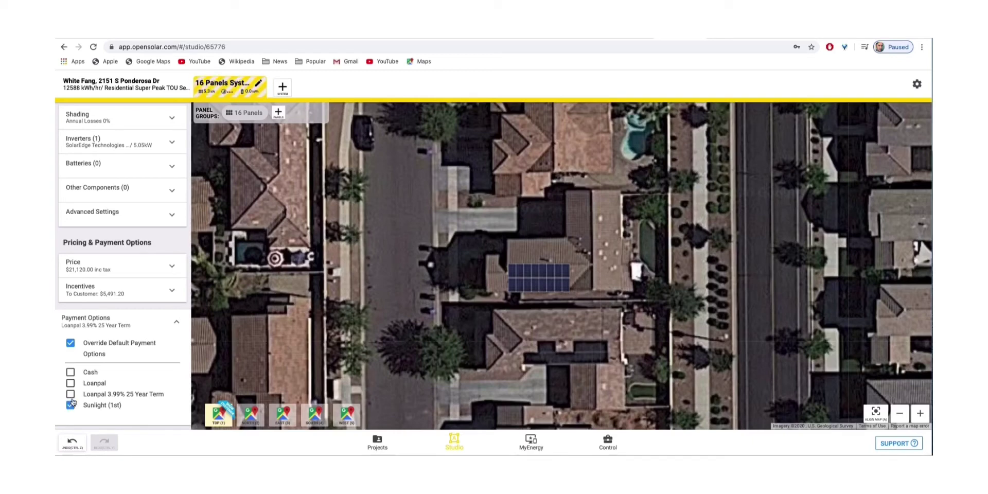
{"action": "left_click", "coordinate": [71, 394]}
{"action": "left_click", "coordinate": [70, 383]}
{"action": "left_click", "coordinate": [71, 373]}
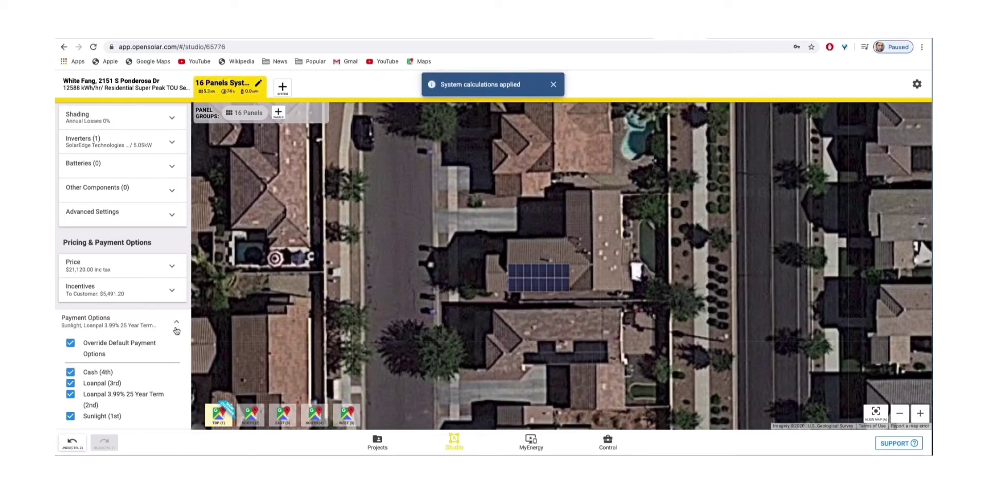
{"action": "left_click", "coordinate": [71, 372]}
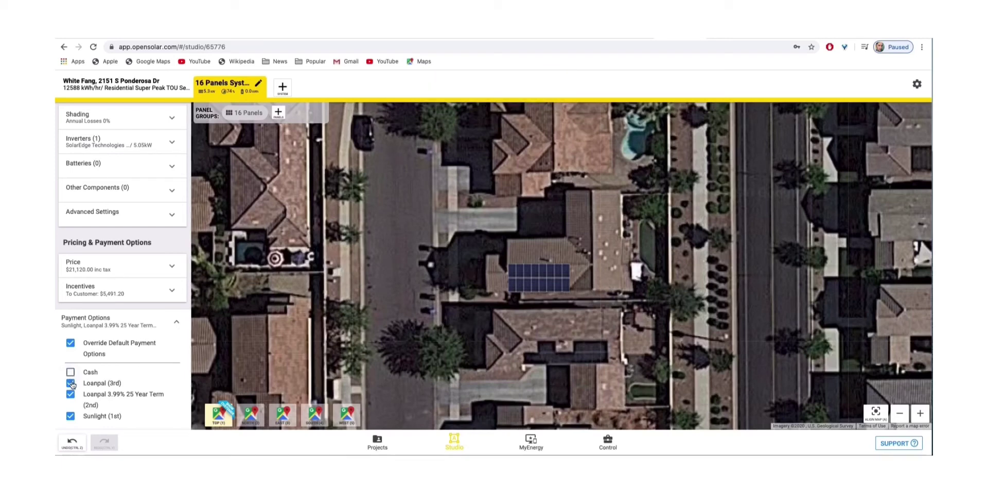
{"action": "left_click", "coordinate": [70, 384]}
{"action": "left_click", "coordinate": [70, 395]}
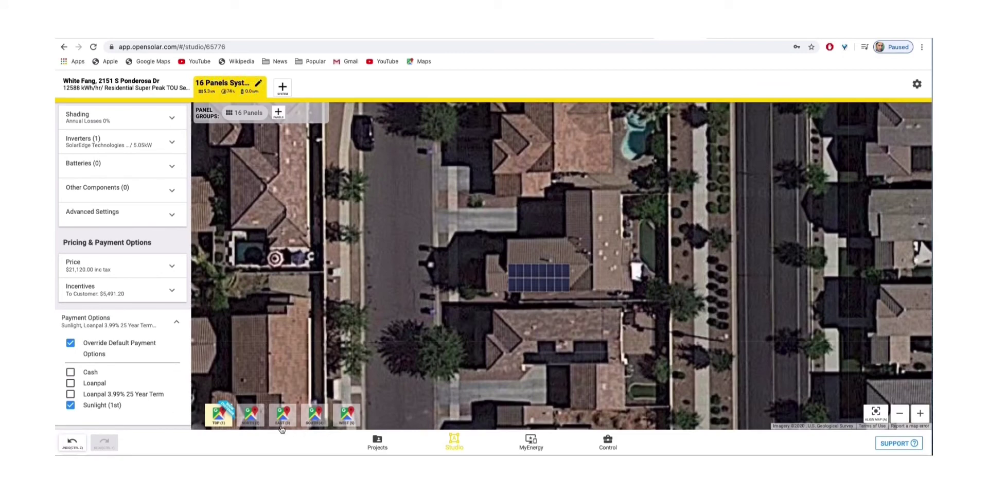
{"action": "left_click", "coordinate": [71, 405]}
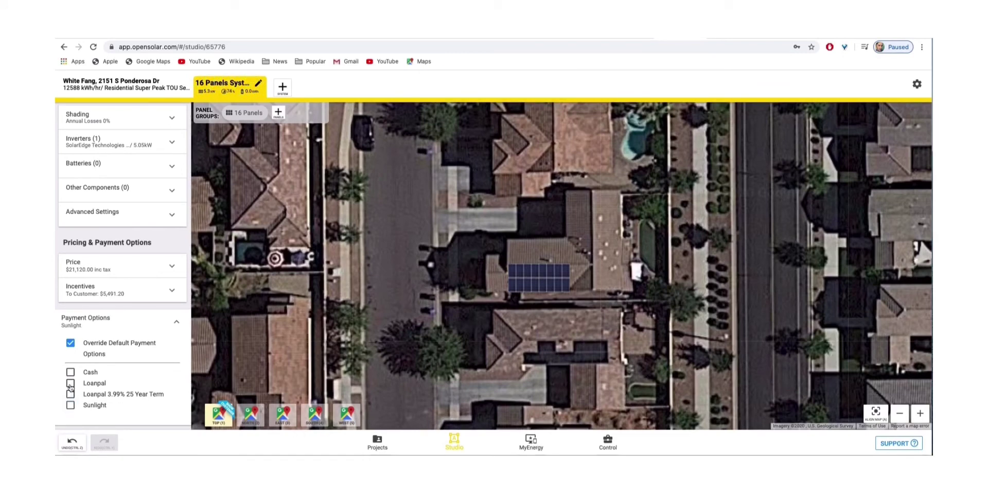
{"action": "left_click", "coordinate": [70, 384]}
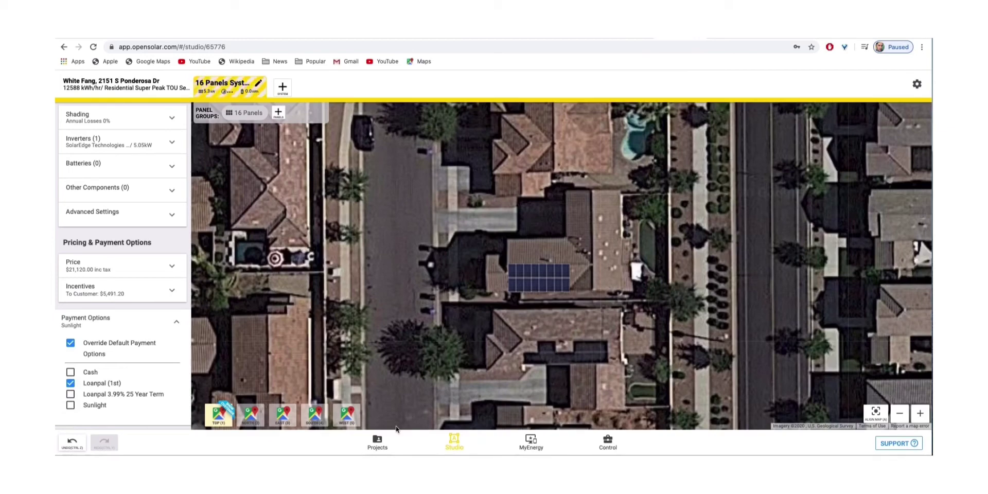
Save the design and view the MyEnergy proposal with 74% offset and $127.02 monthly Loanpal payments
{"action": "left_click", "coordinate": [532, 441]}
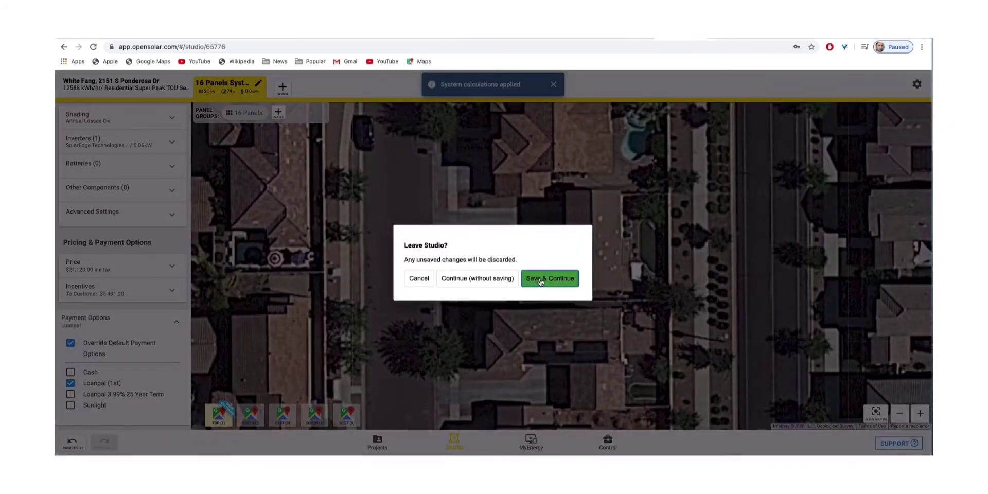
{"action": "left_click", "coordinate": [541, 280]}
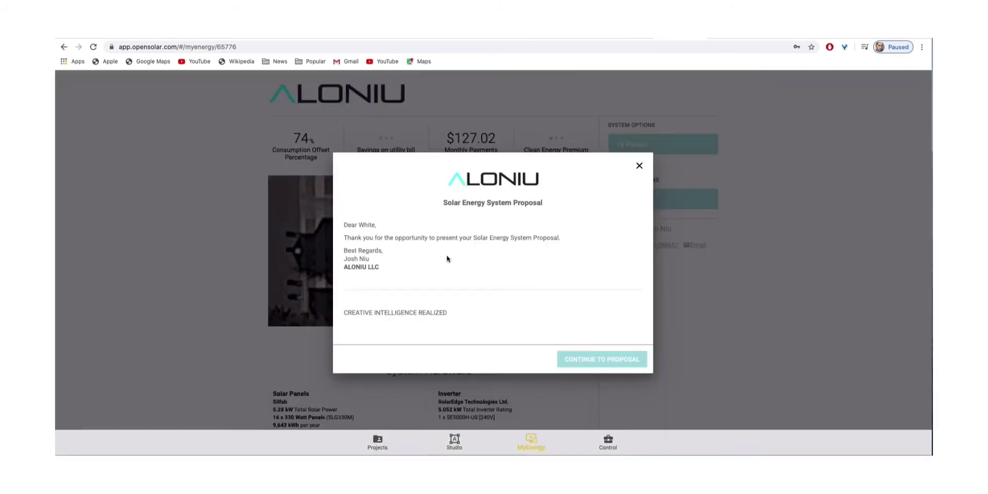
{"action": "left_click", "coordinate": [598, 363]}
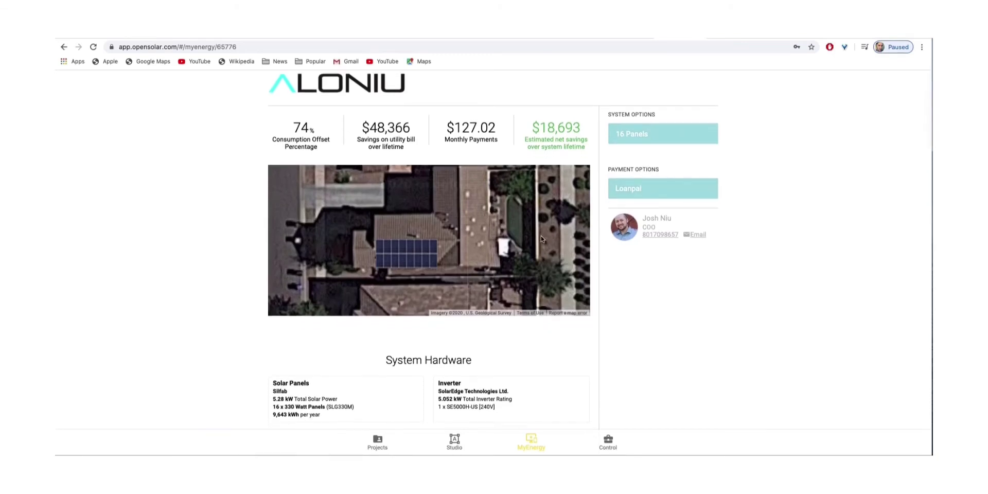
Generate the 16-panel Loanpal proposal PDF from Download Proposal at the page bottom
{"action": "scroll", "coordinate": [585, 225], "scroll_direction": "down", "scroll_amount": 3}
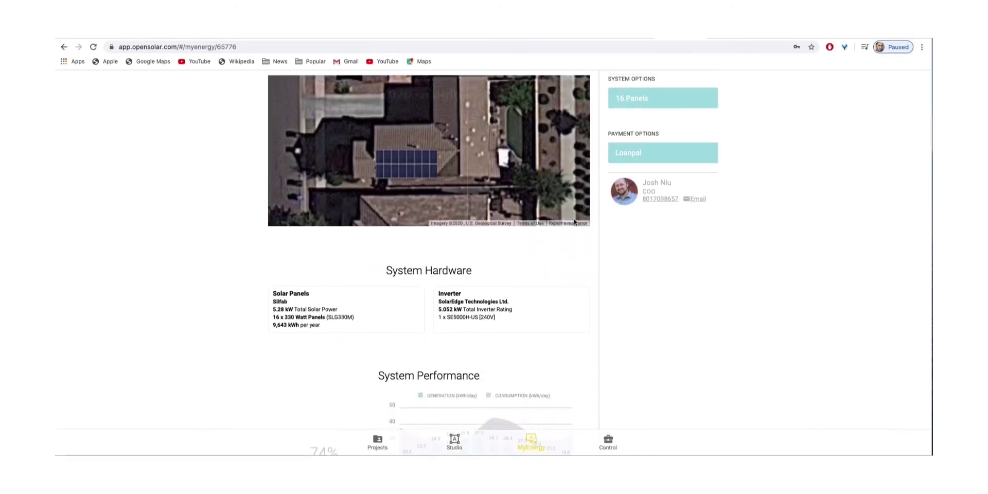
{"action": "scroll", "coordinate": [575, 222], "scroll_direction": "down", "scroll_amount": 3}
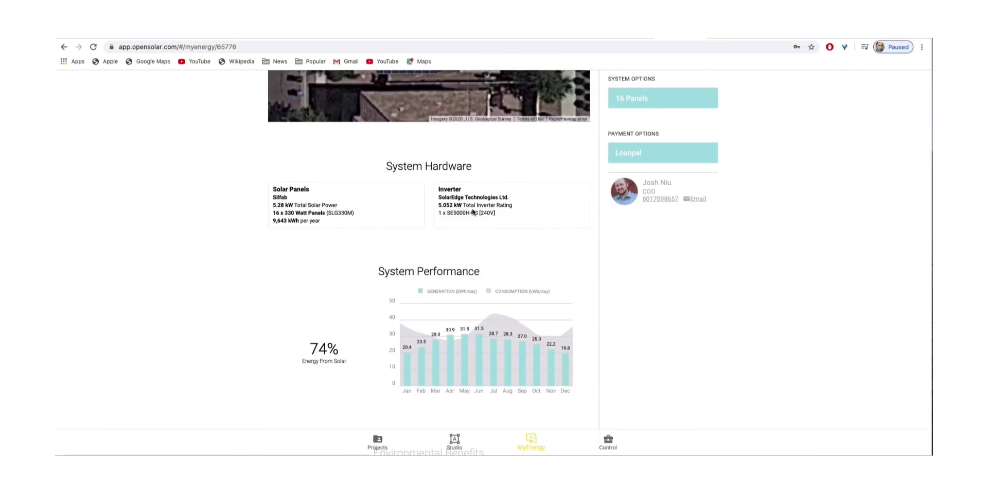
{"action": "scroll", "coordinate": [473, 211], "scroll_direction": "down", "scroll_amount": 10}
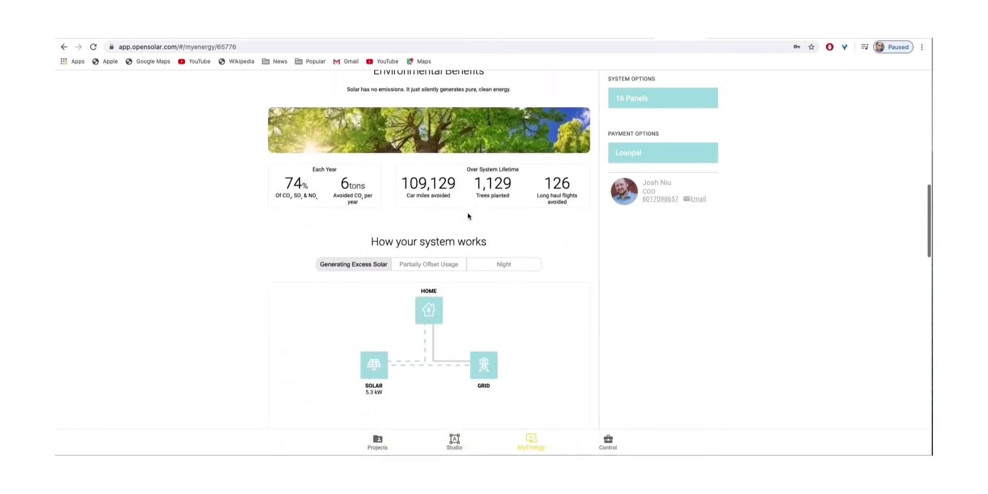
{"action": "scroll", "coordinate": [468, 217], "scroll_direction": "down", "scroll_amount": 9}
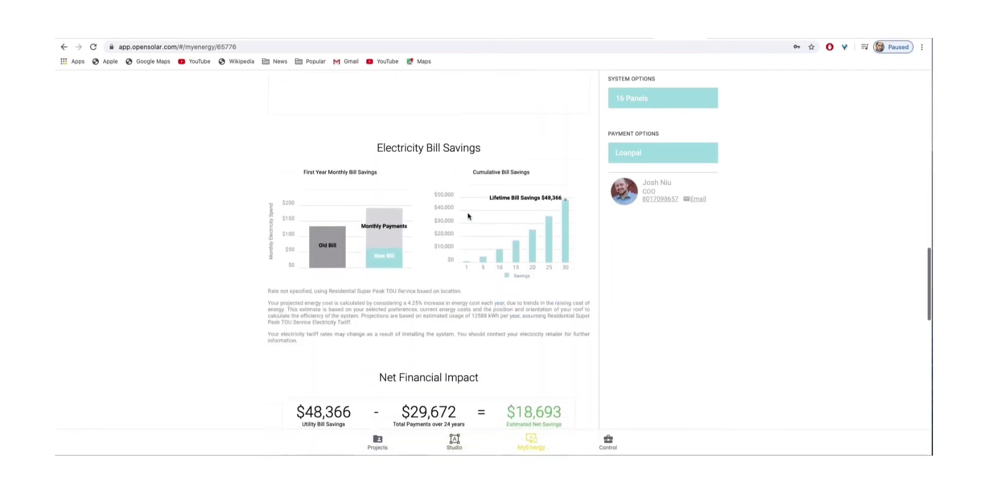
{"action": "scroll", "coordinate": [468, 216], "scroll_direction": "down", "scroll_amount": 1}
{"action": "scroll", "coordinate": [468, 216], "scroll_direction": "down", "scroll_amount": 1}
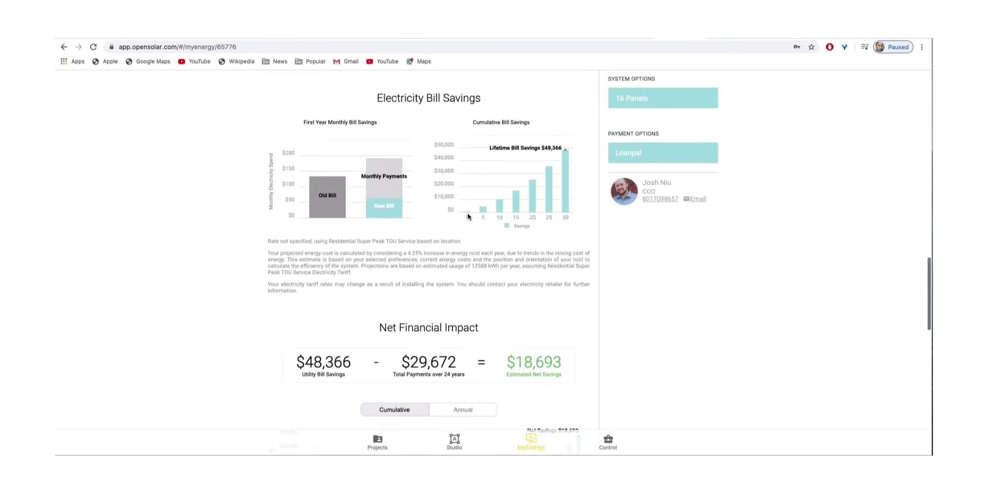
{"action": "scroll", "coordinate": [358, 333], "scroll_direction": "down", "scroll_amount": 6}
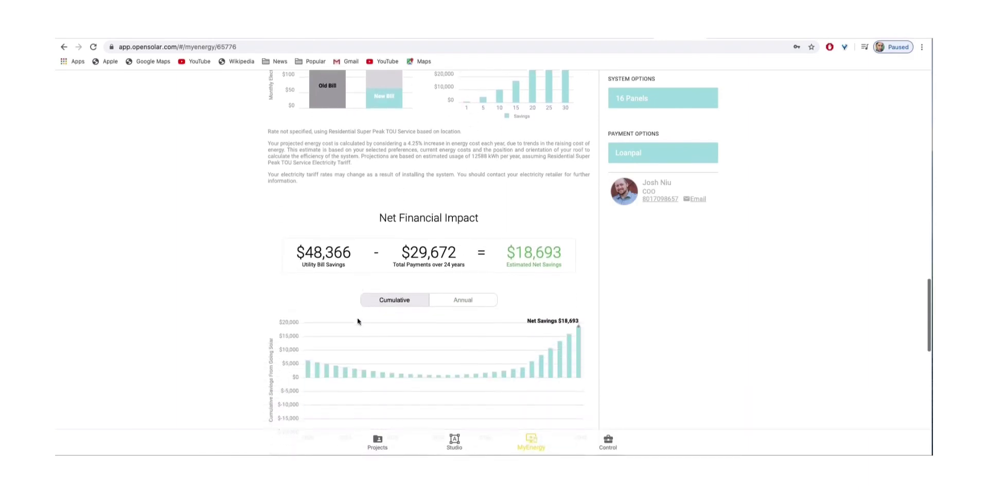
{"action": "scroll", "coordinate": [357, 311], "scroll_direction": "down", "scroll_amount": 9}
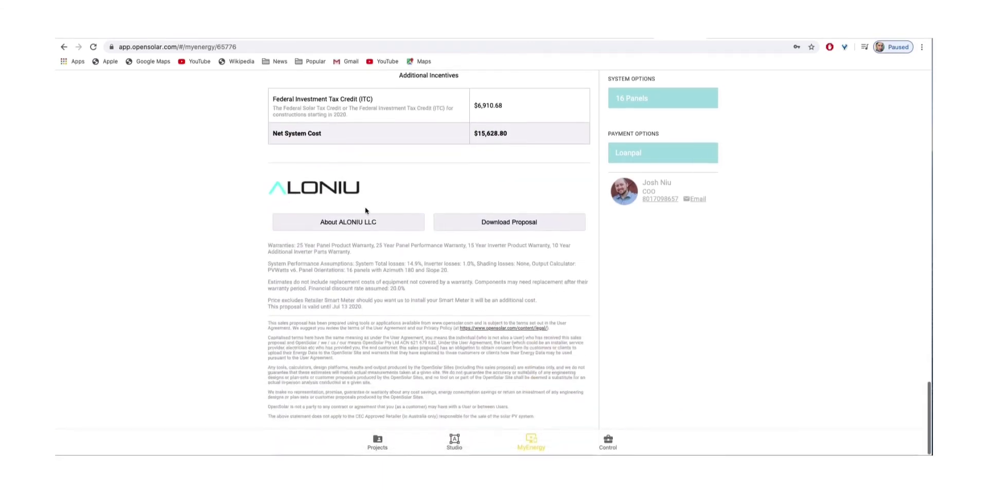
{"action": "left_click", "coordinate": [497, 222]}
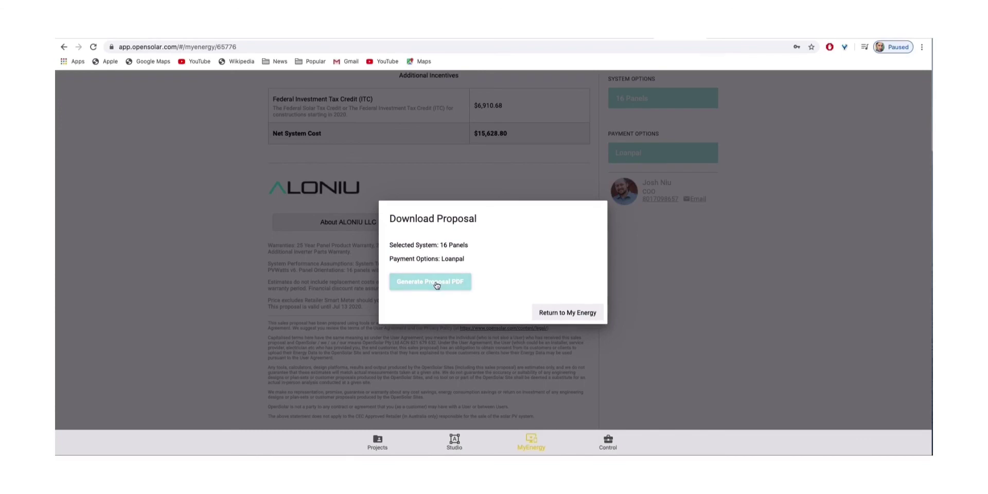
{"action": "left_click", "coordinate": [436, 285]}
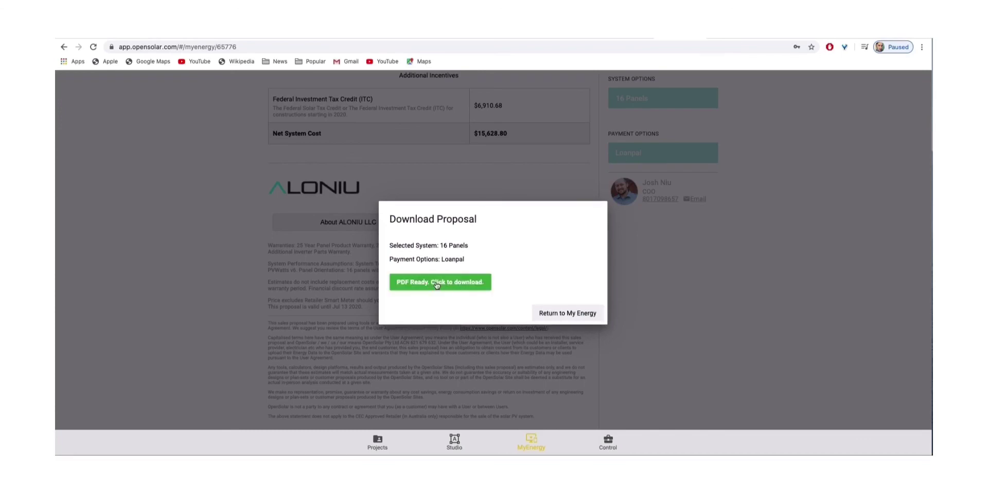